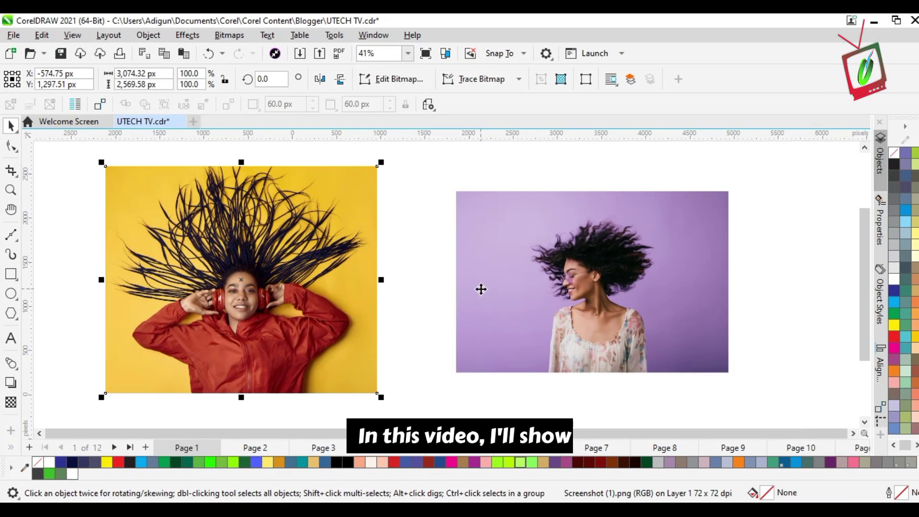
Send the purple-background portrait to PHOTO-PAINT with Edit Bitmap and launch Cutout Lab
click(481, 288)
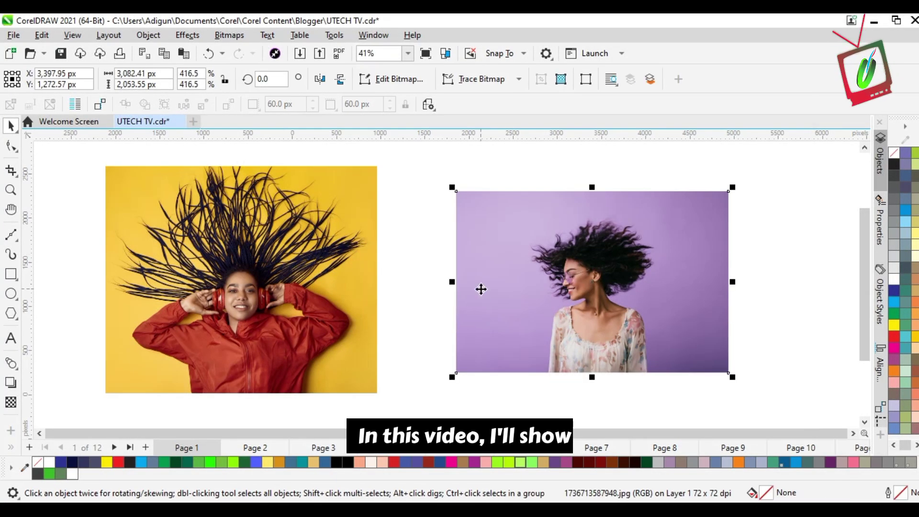
click(304, 266)
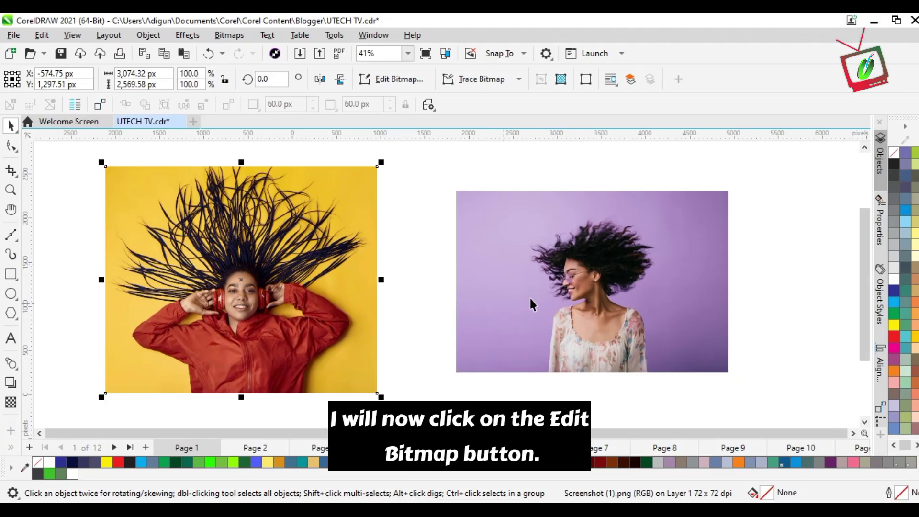
click(531, 304)
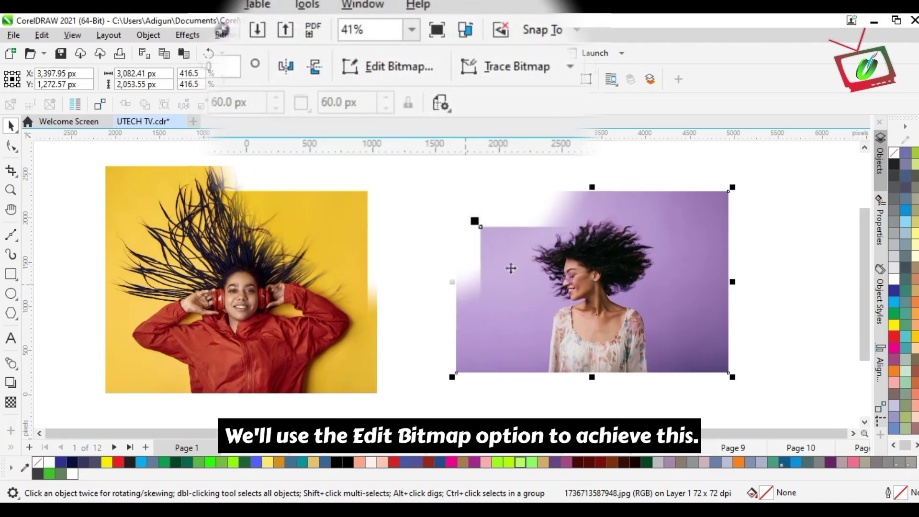
click(387, 66)
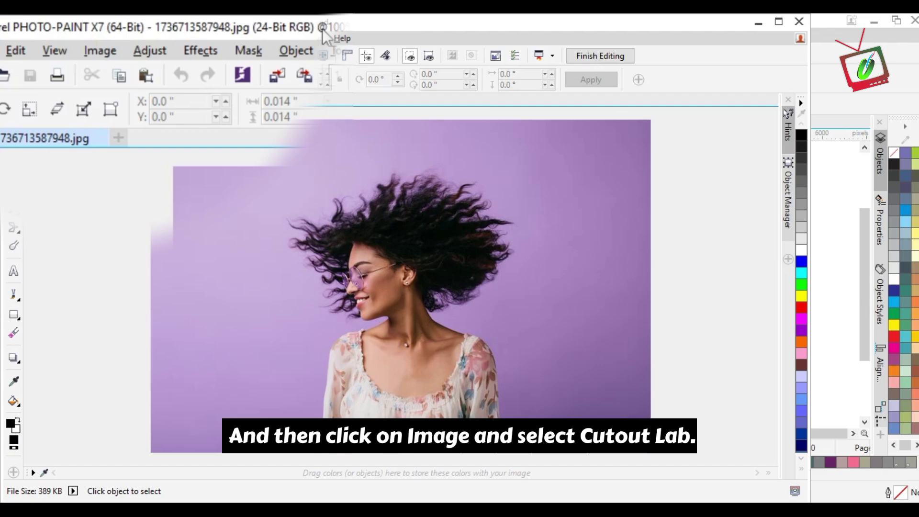
click(100, 50)
click(136, 68)
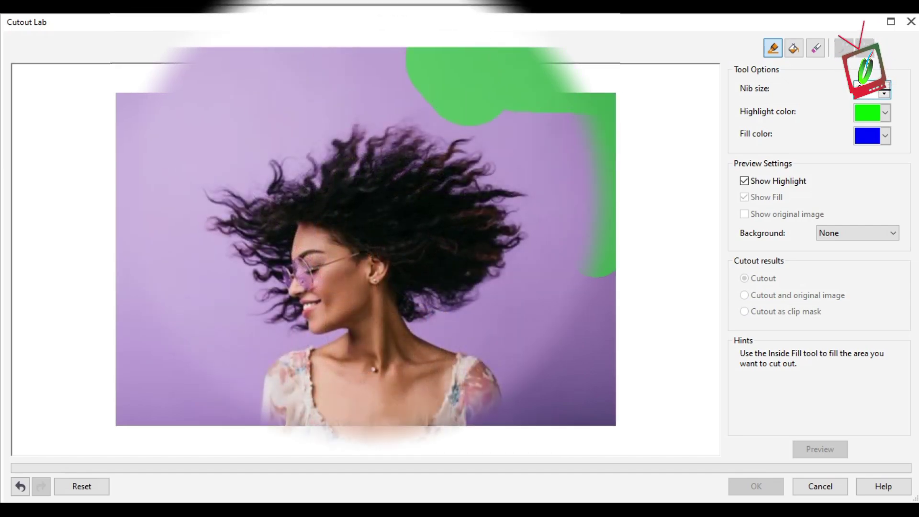
Highlight the purple background beside the hair and neck, down the left side and along the top
mouse_move(470, 180)
mouse_down()
mouse_move(567, 215)
mouse_move(575, 144)
mouse_move(588, 338)
mouse_move(506, 406)
mouse_up()
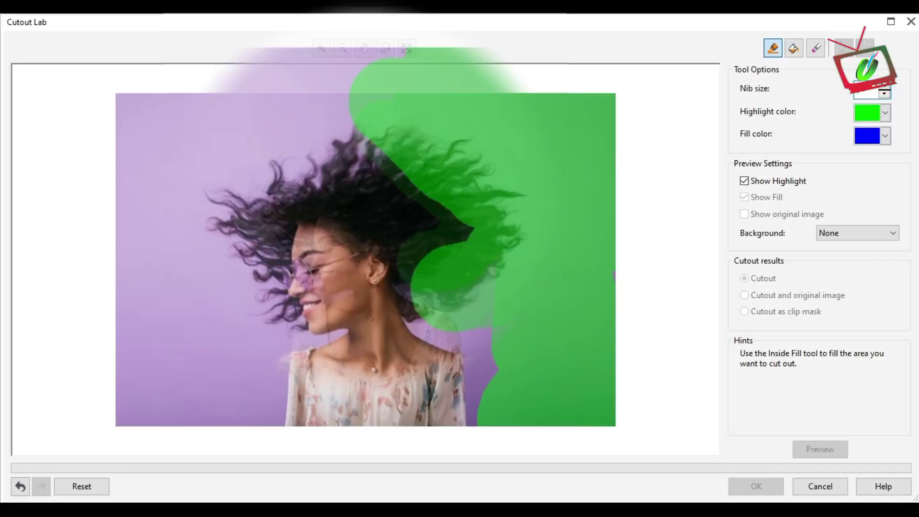
click(420, 269)
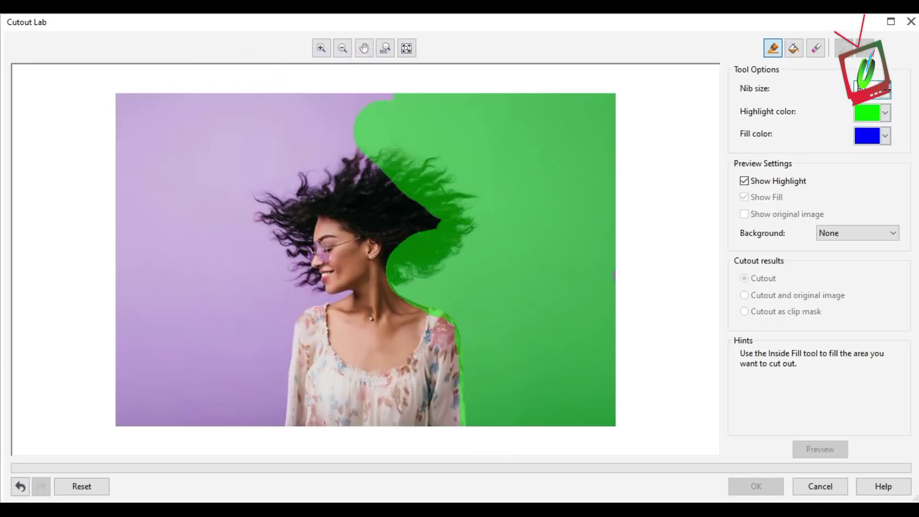
mouse_move(366, 97)
mouse_down()
mouse_move(337, 130)
mouse_move(295, 122)
mouse_move(309, 158)
mouse_move(266, 197)
mouse_move(269, 230)
mouse_move(280, 237)
mouse_up()
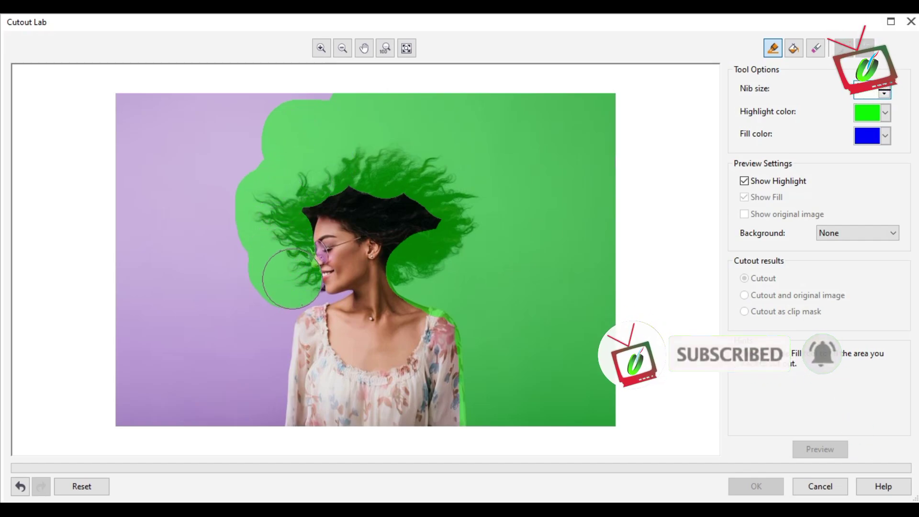
drag(284, 287, 260, 380)
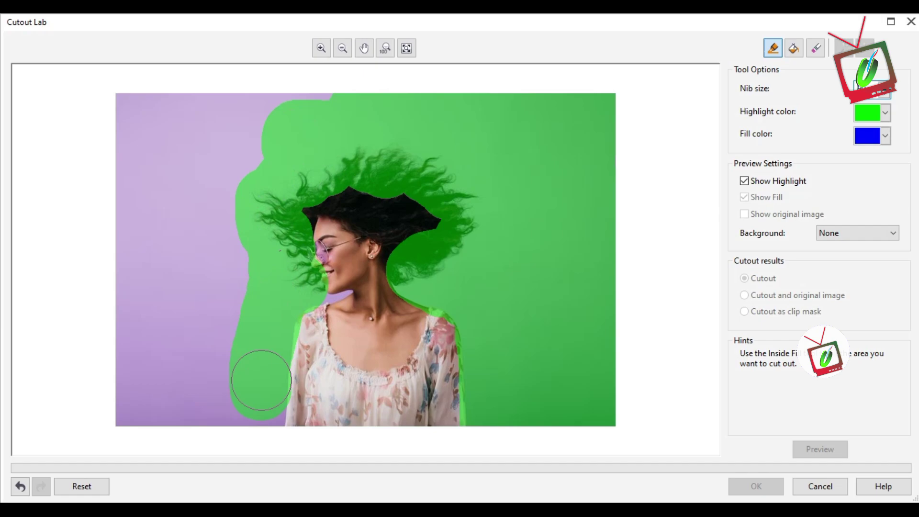
drag(273, 317, 166, 388)
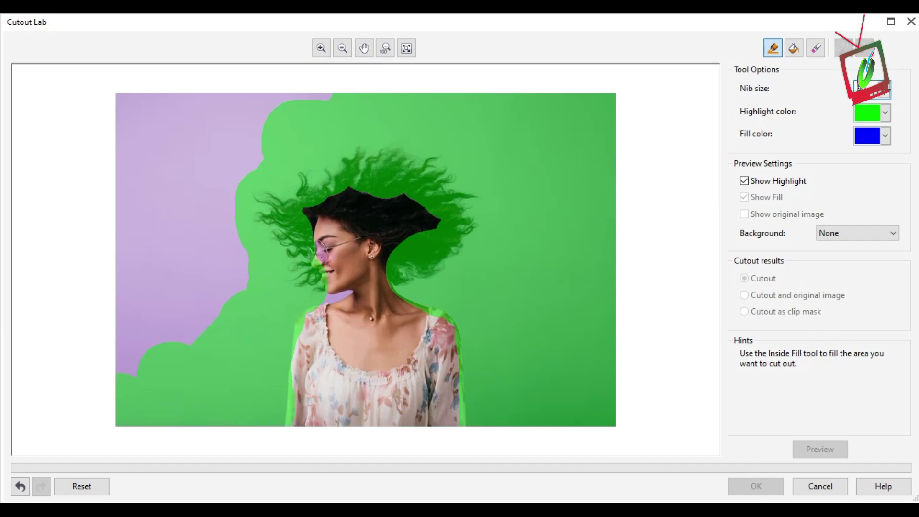
mouse_move(137, 359)
mouse_down()
mouse_move(133, 96)
mouse_move(261, 104)
mouse_up()
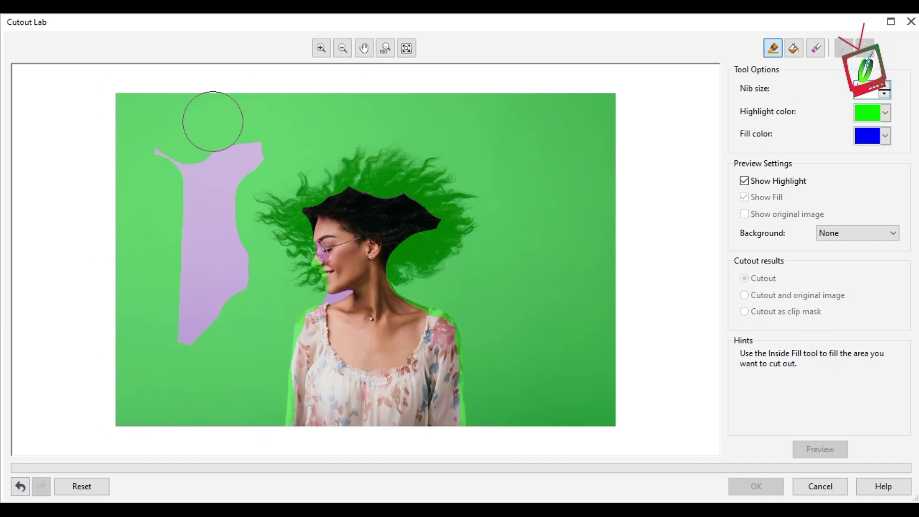
drag(212, 120, 173, 388)
drag(237, 257, 237, 165)
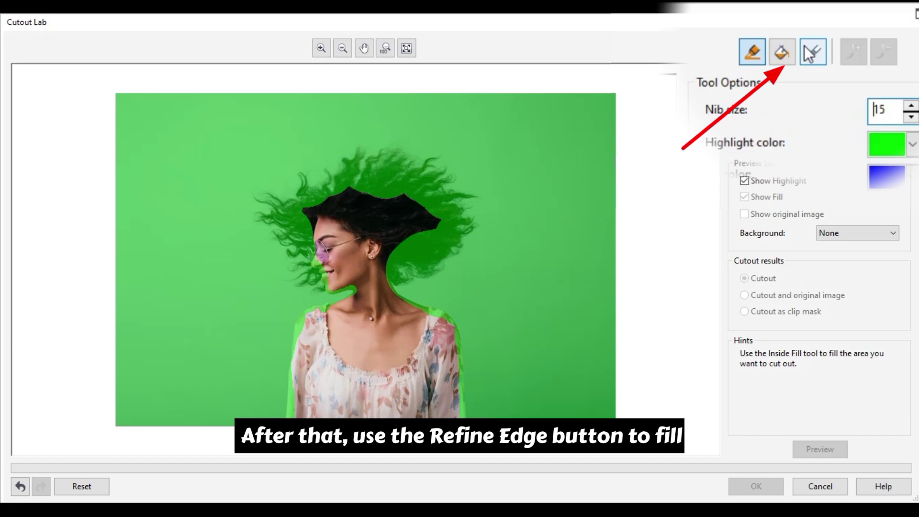
Inside-fill the woman, preview the transparent background, and accept the cutout
click(784, 52)
click(356, 350)
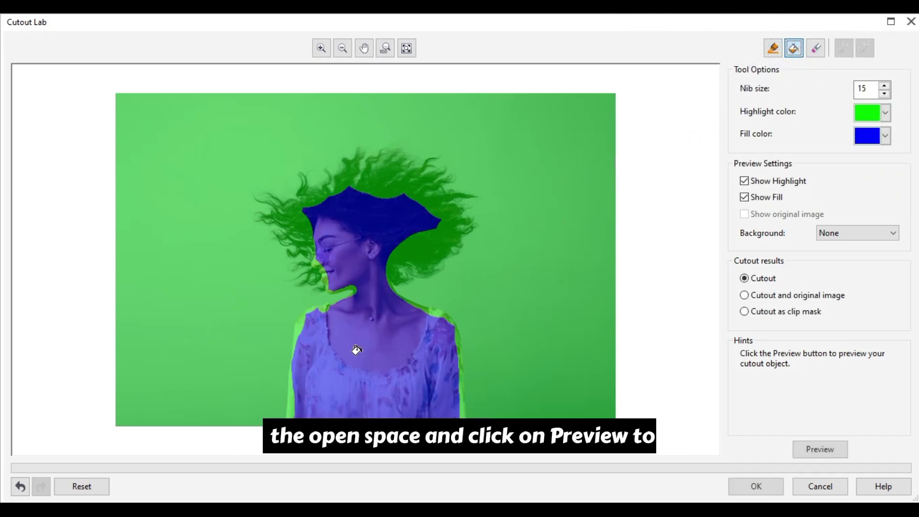
click(820, 450)
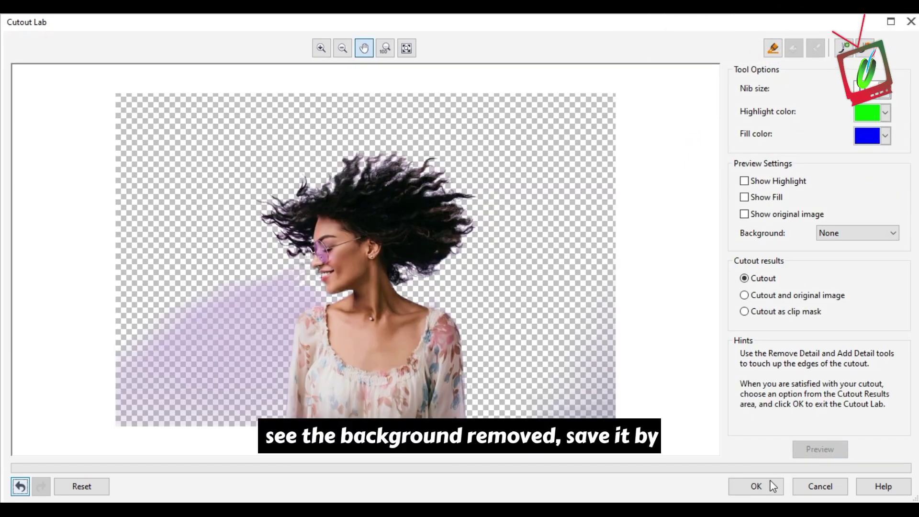
click(756, 485)
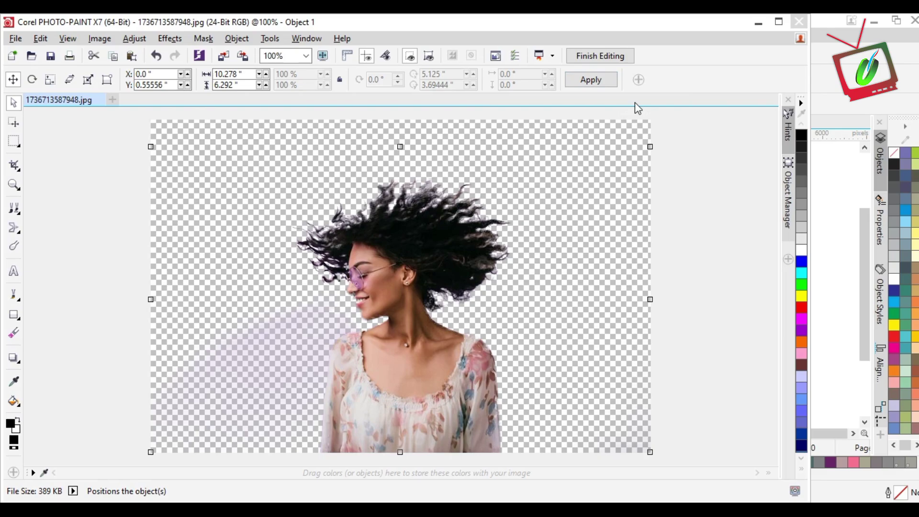
Save and reposition the purple cutout, then open the yellow portrait in PHOTO-PAINT
click(348, 287)
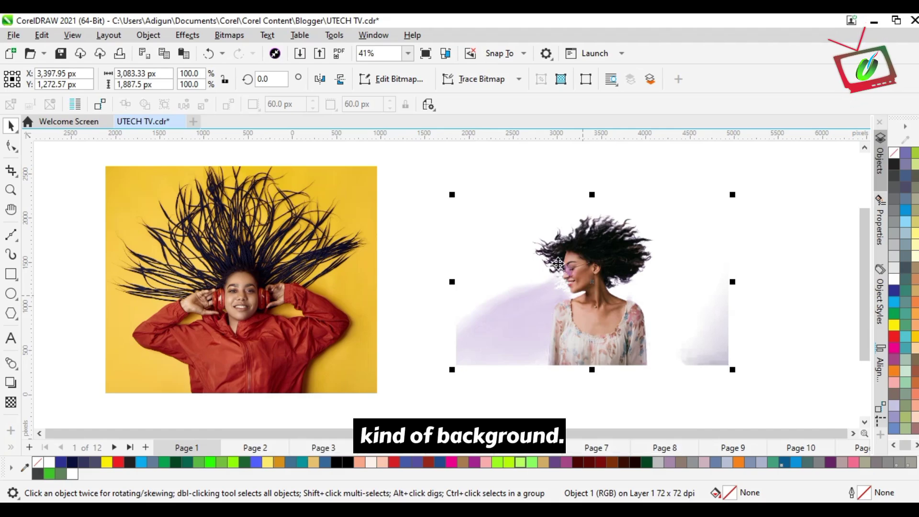
click(559, 293)
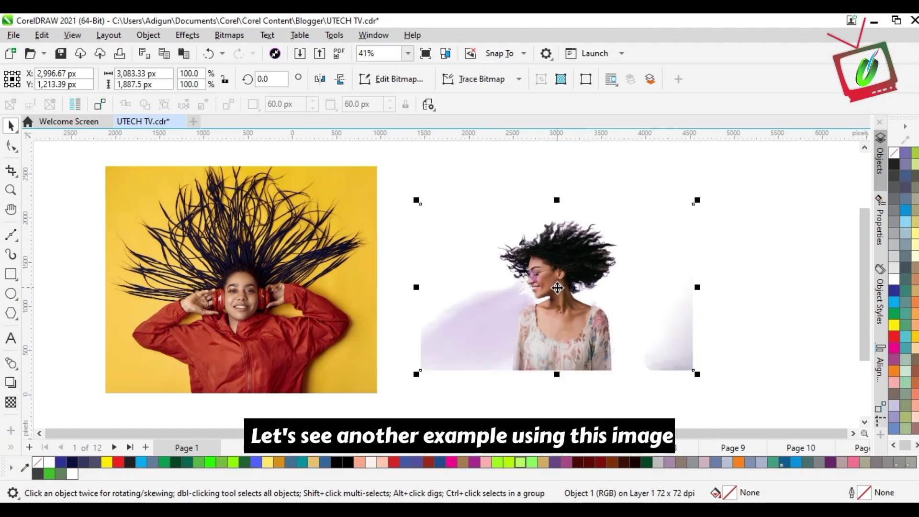
click(293, 276)
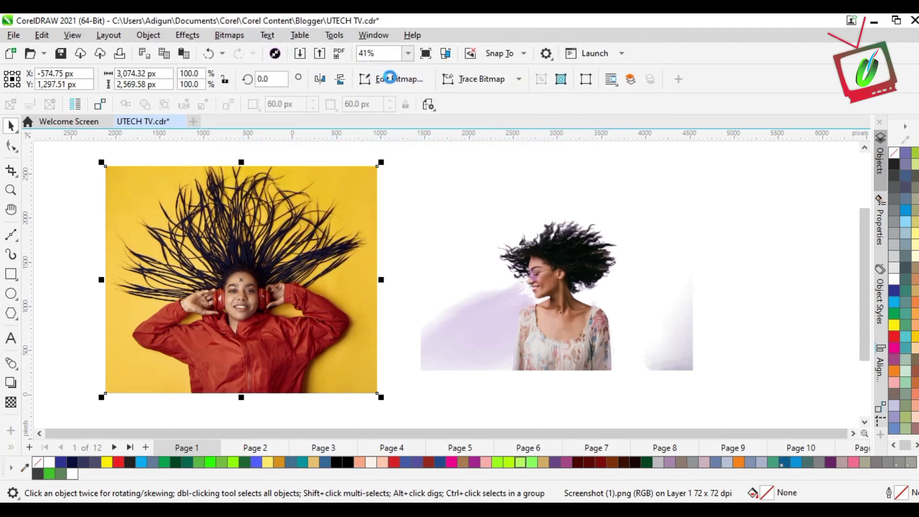
click(339, 237)
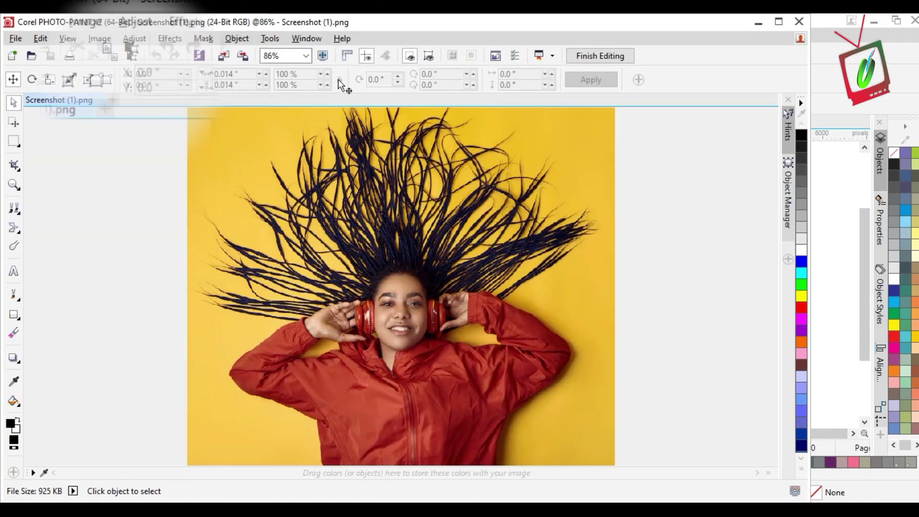
click(85, 21)
In Cutout Lab, highlight the yellow background and braid gaps, undoing one stray jacket stroke
click(125, 40)
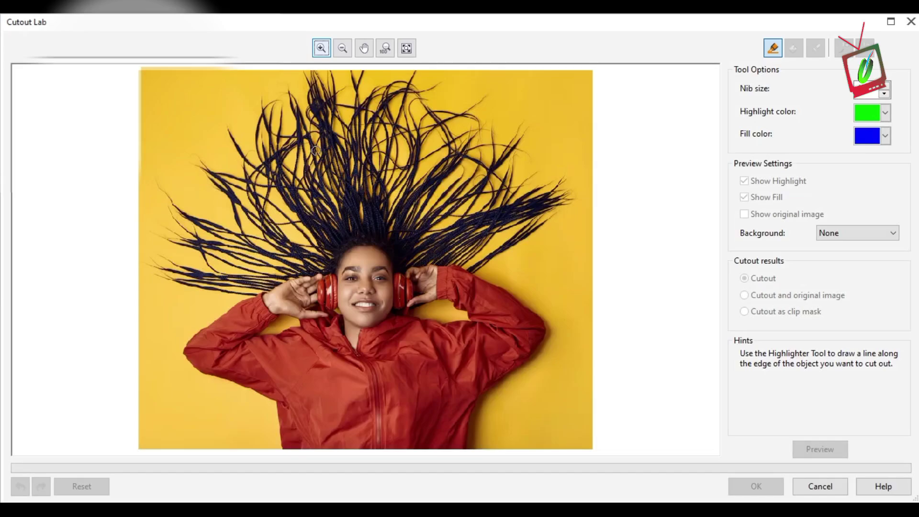
drag(563, 137, 551, 185)
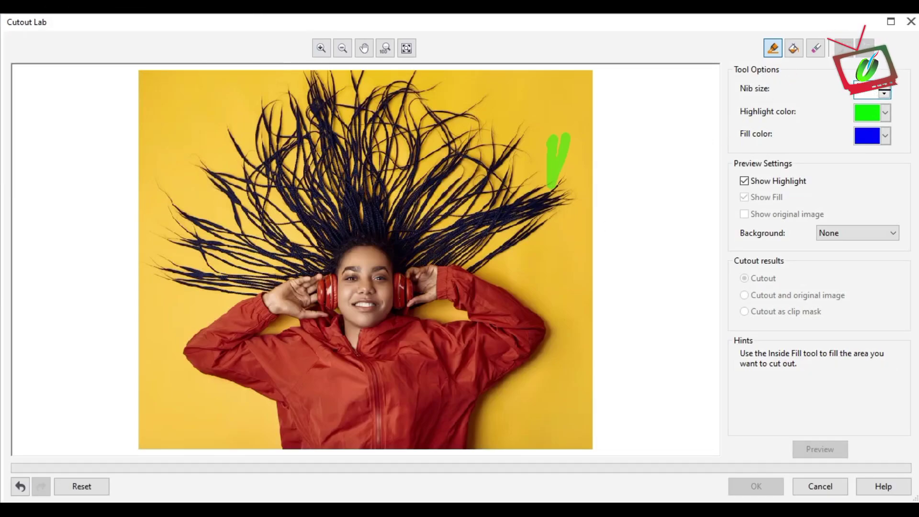
mouse_move(552, 179)
mouse_down()
mouse_move(567, 79)
mouse_move(345, 80)
mouse_move(151, 101)
mouse_move(159, 316)
mouse_move(230, 136)
mouse_up()
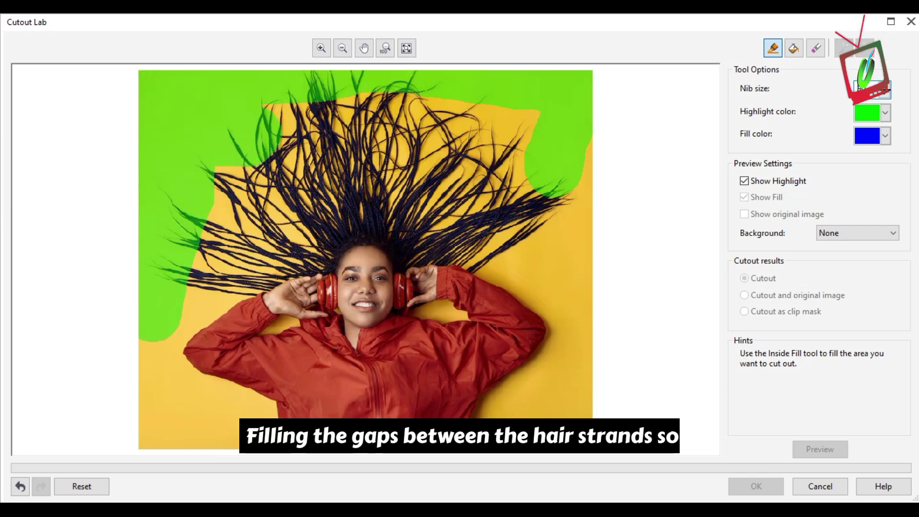
mouse_move(287, 109)
mouse_down()
mouse_move(446, 122)
mouse_move(545, 187)
mouse_move(574, 158)
mouse_move(506, 193)
mouse_move(394, 154)
mouse_move(223, 193)
mouse_move(187, 294)
mouse_move(247, 208)
mouse_move(345, 183)
mouse_move(445, 201)
mouse_move(474, 251)
mouse_move(359, 216)
mouse_move(309, 244)
mouse_move(259, 247)
mouse_up()
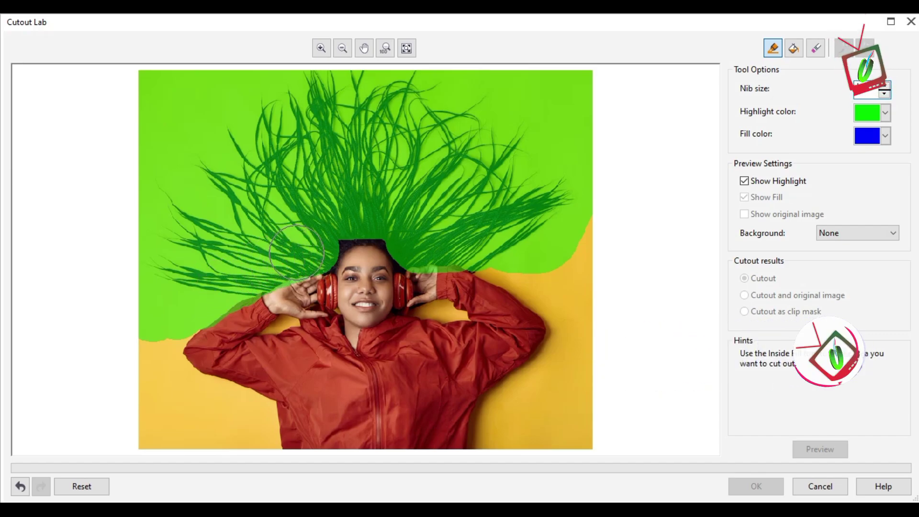
mouse_move(151, 344)
mouse_down()
mouse_move(161, 416)
mouse_move(197, 434)
mouse_move(261, 434)
mouse_move(208, 391)
mouse_move(243, 414)
mouse_up()
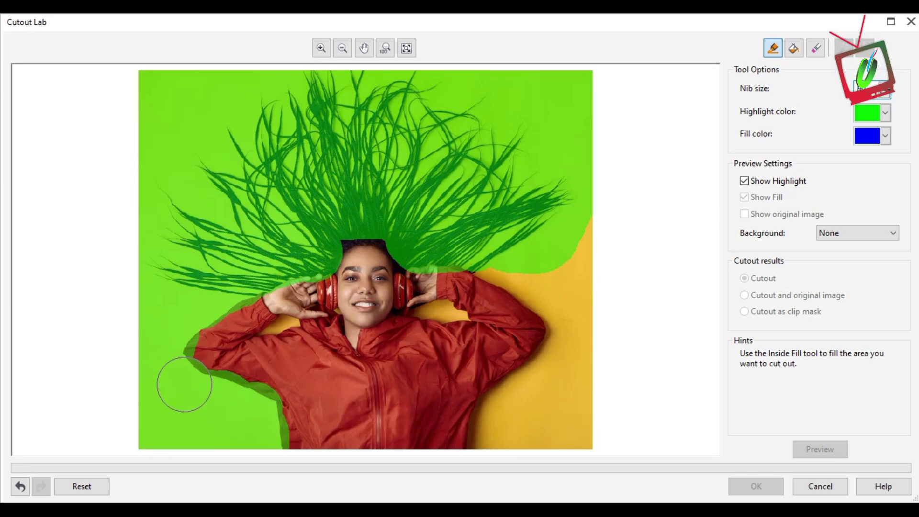
mouse_move(429, 436)
mouse_down()
mouse_move(470, 437)
mouse_move(556, 337)
mouse_move(567, 314)
mouse_move(532, 287)
mouse_move(546, 258)
mouse_move(569, 244)
mouse_up()
key(ctrl+z)
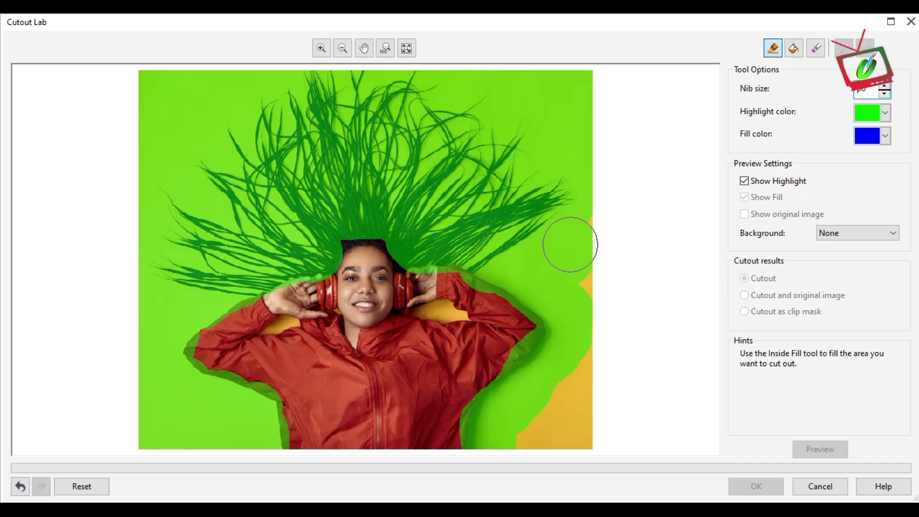
mouse_move(582, 287)
mouse_down()
mouse_move(589, 430)
mouse_move(539, 431)
mouse_move(524, 416)
mouse_up()
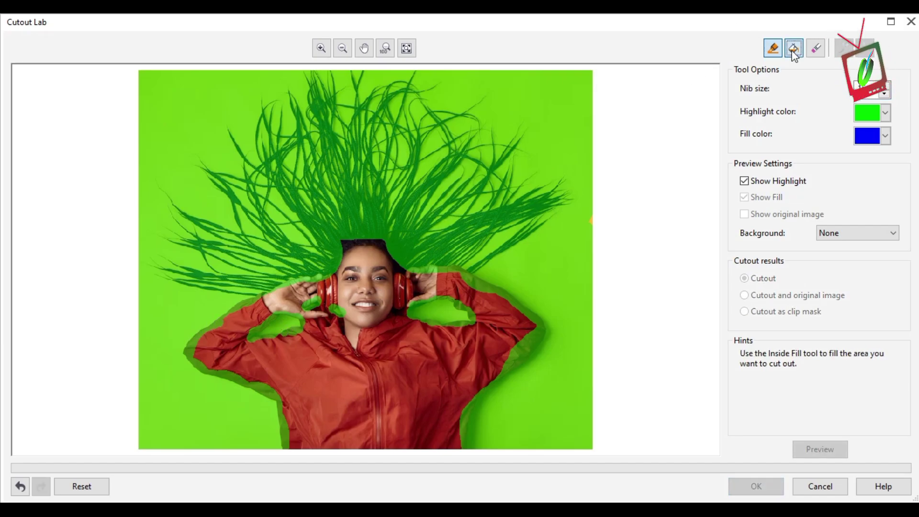
Inside-fill the braided-hair woman and preview her on a transparent background
click(328, 381)
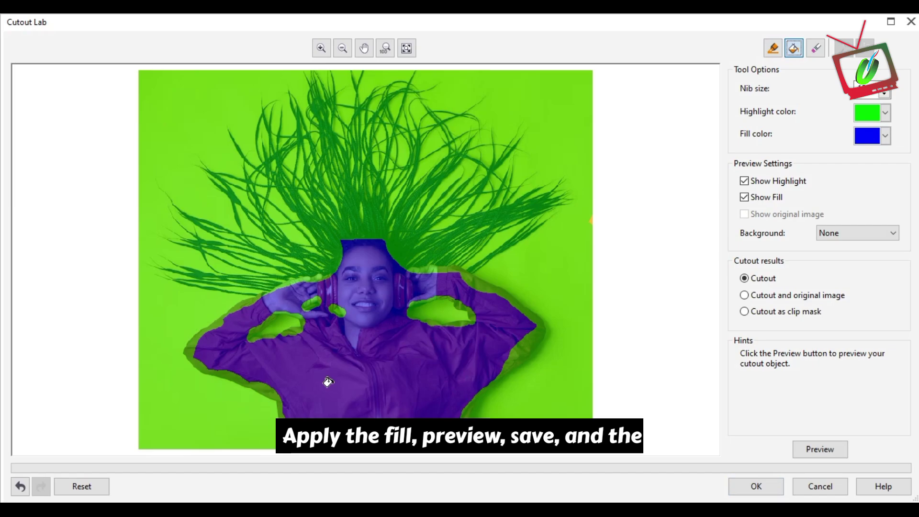
click(819, 450)
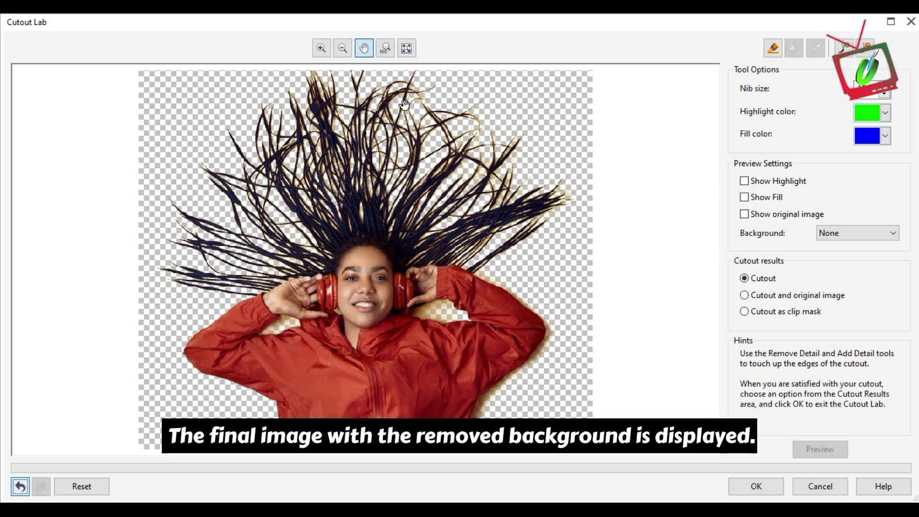
click(773, 48)
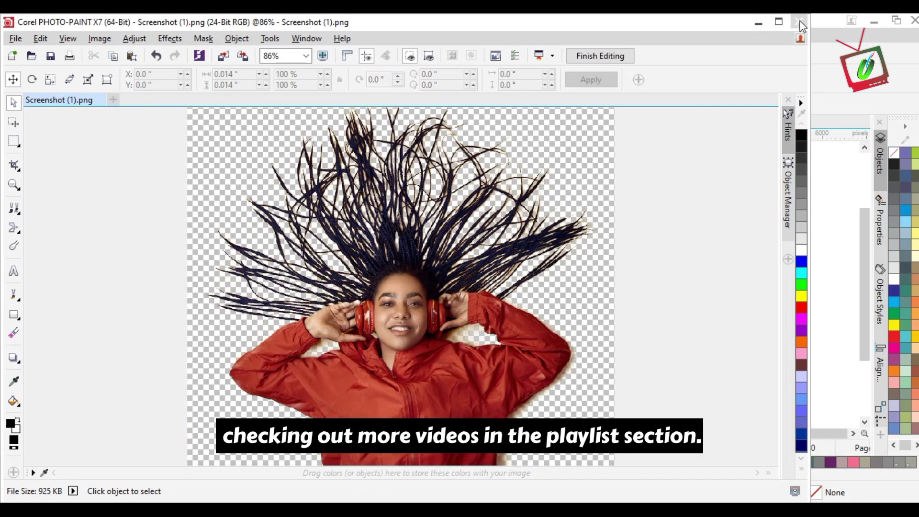
Close the braided-hair cutout and save the changes back to the drawing
click(802, 25)
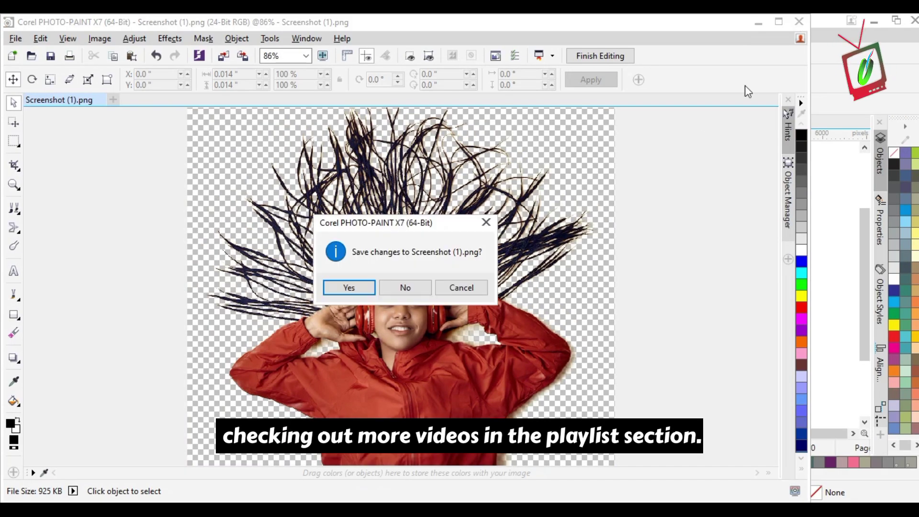
click(349, 287)
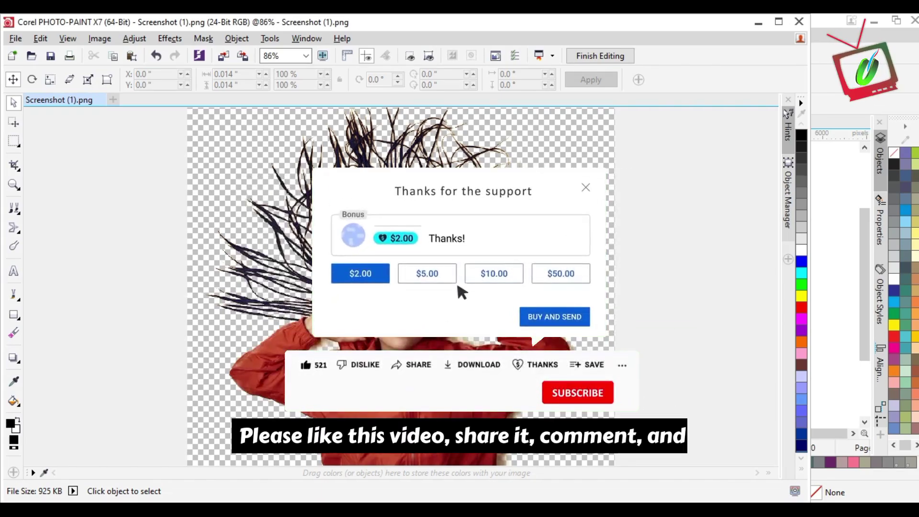